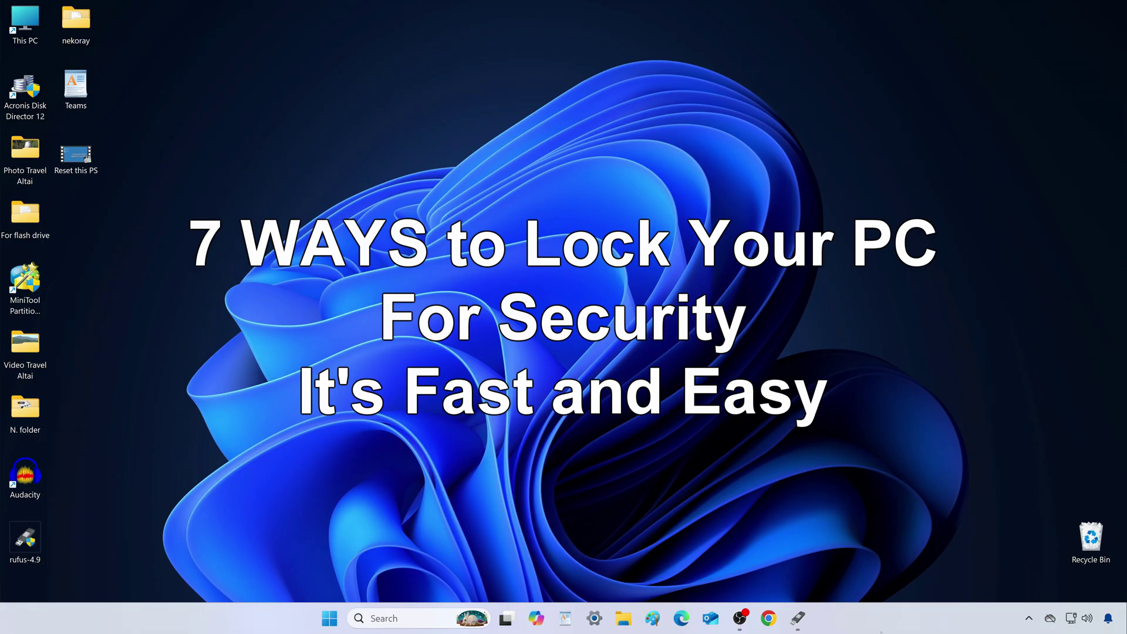
Restore the Rufus 4.9 window from its taskbar icon.
{"action": "left_click", "coordinate": [801, 621]}
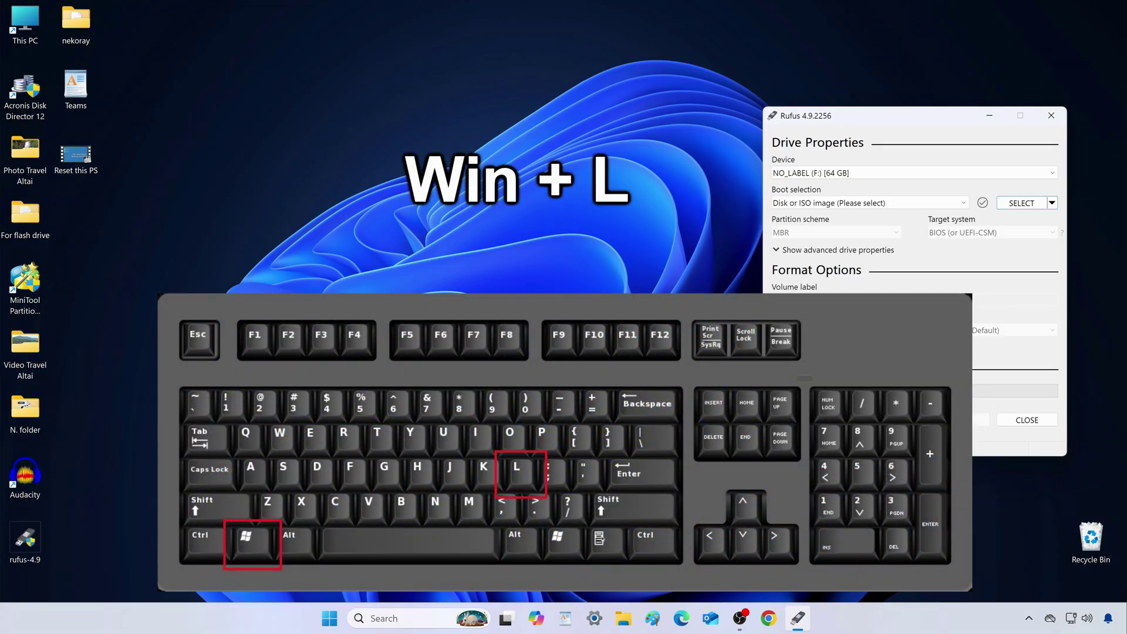
{"action": "key", "text": "super+l"}
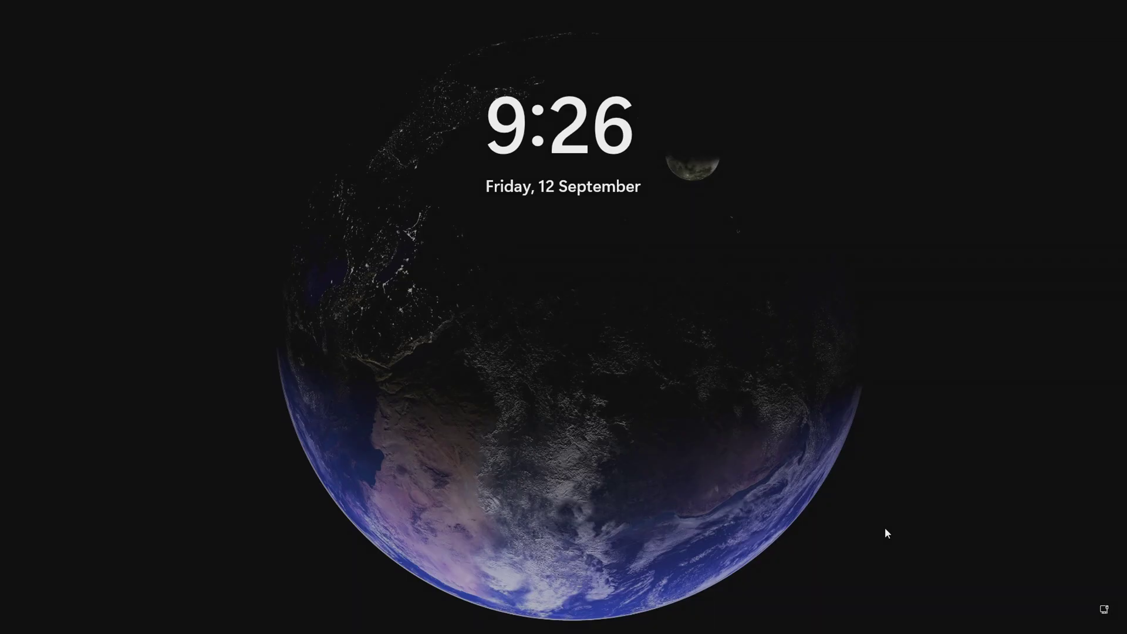
{"action": "left_click", "coordinate": [885, 527]}
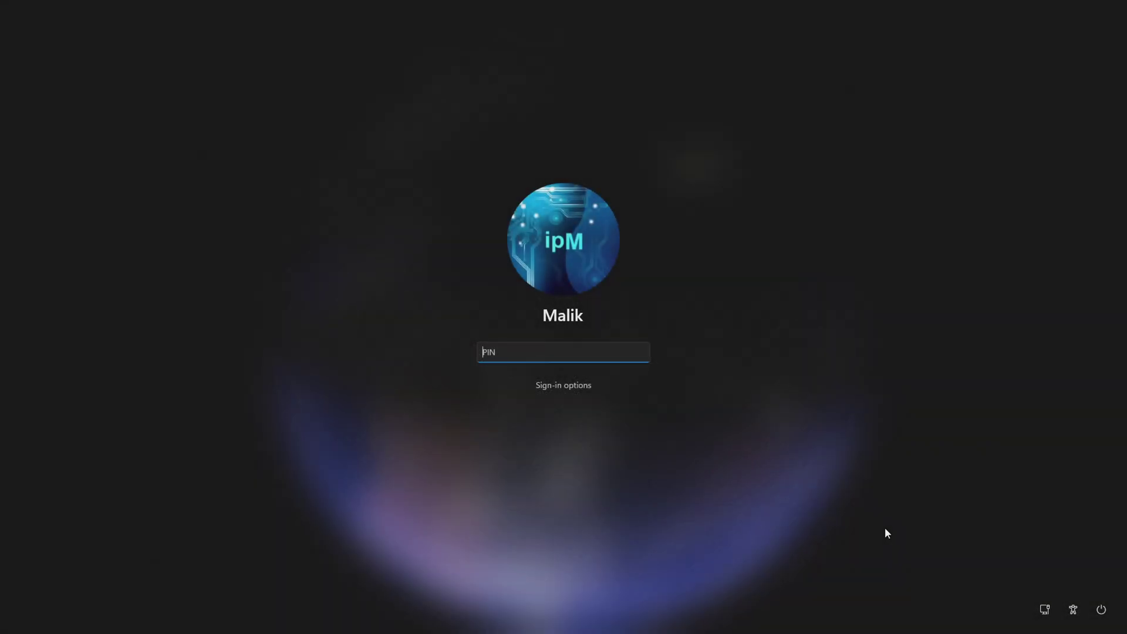
{"action": "type", "text": "1234"}
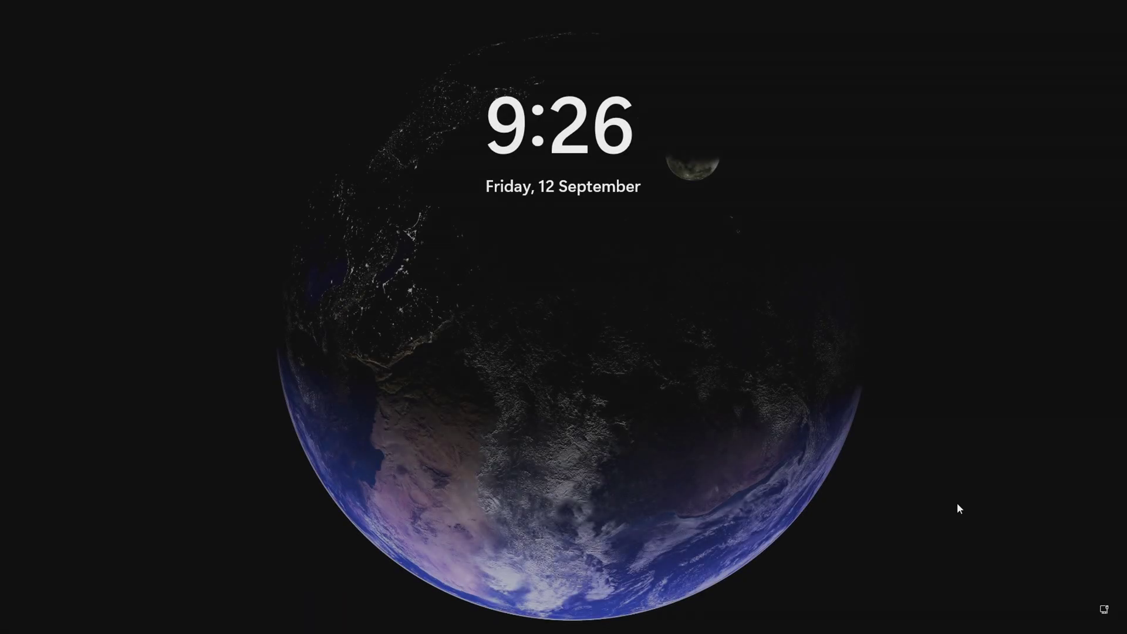
{"action": "key", "text": "space"}
{"action": "type", "text": "11"}
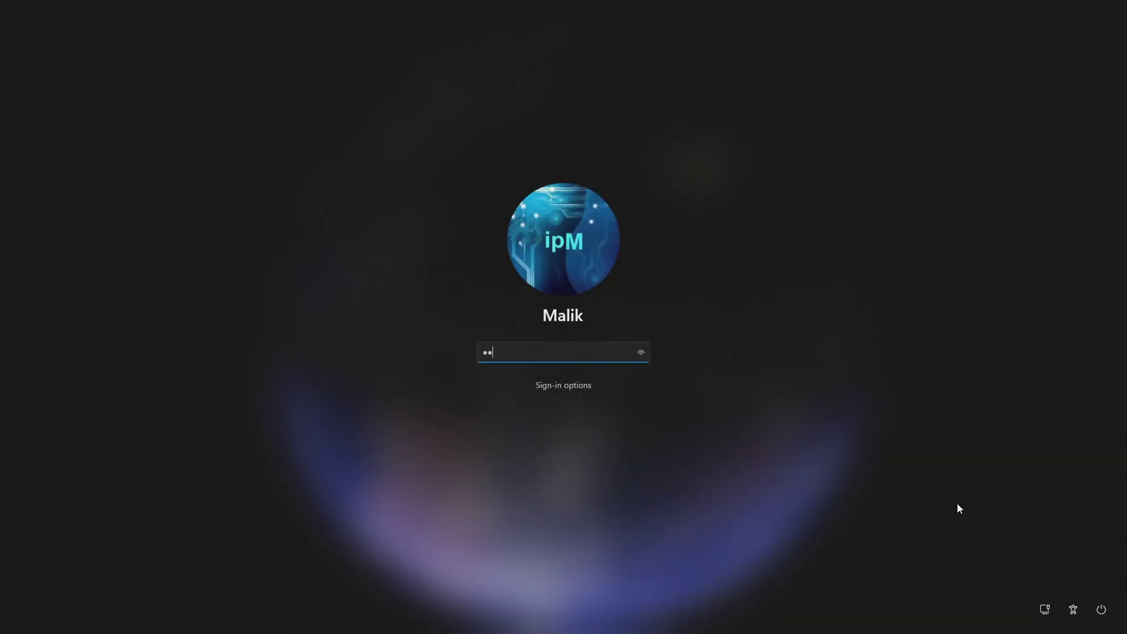
{"action": "type", "text": "11"}
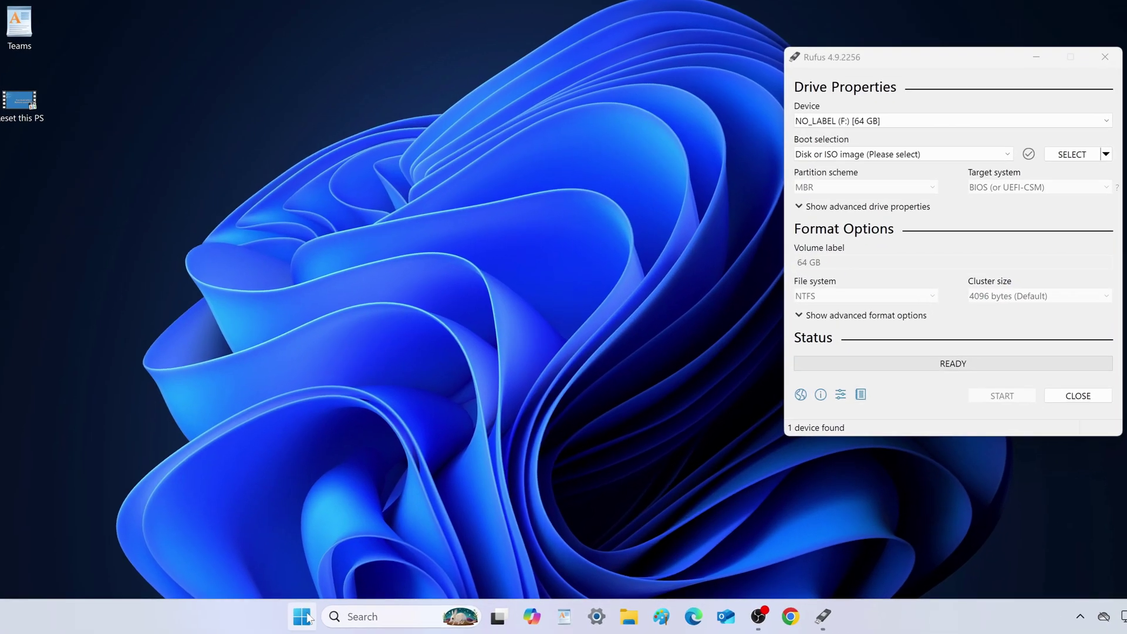
{"action": "left_click", "coordinate": [303, 615]}
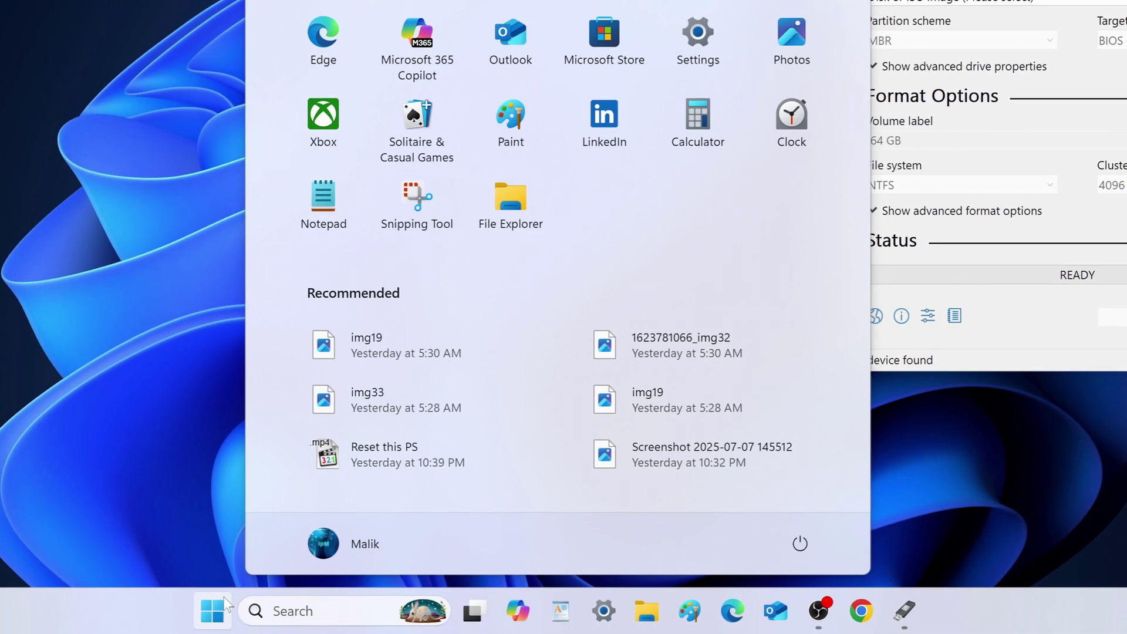
{"action": "left_click", "coordinate": [806, 542]}
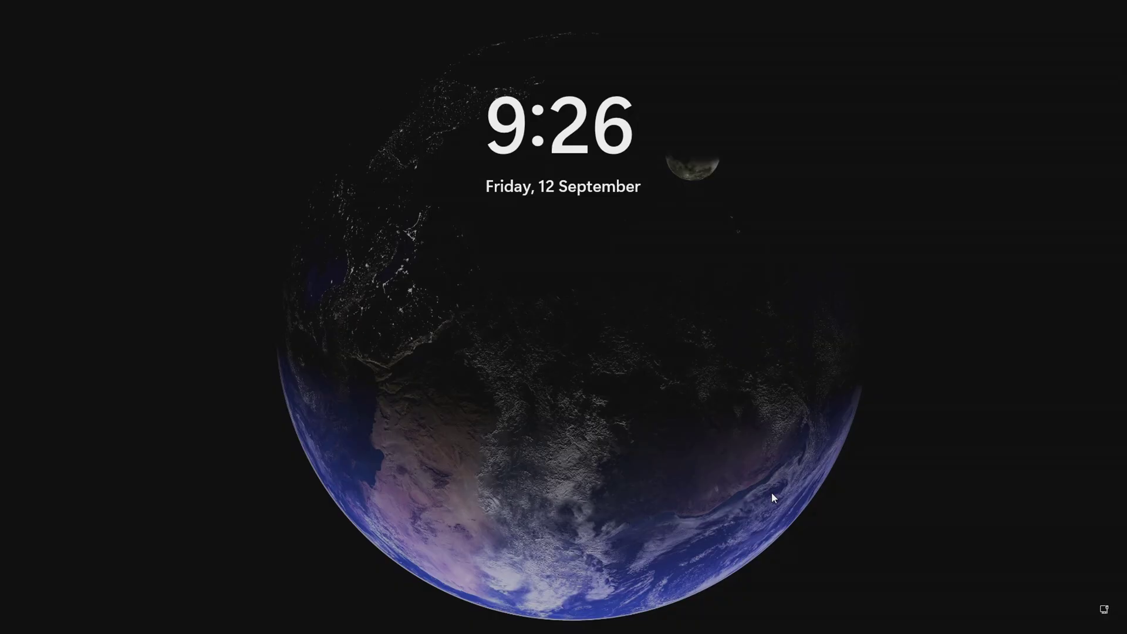
{"action": "left_click", "coordinate": [771, 498]}
{"action": "type", "text": "1"}
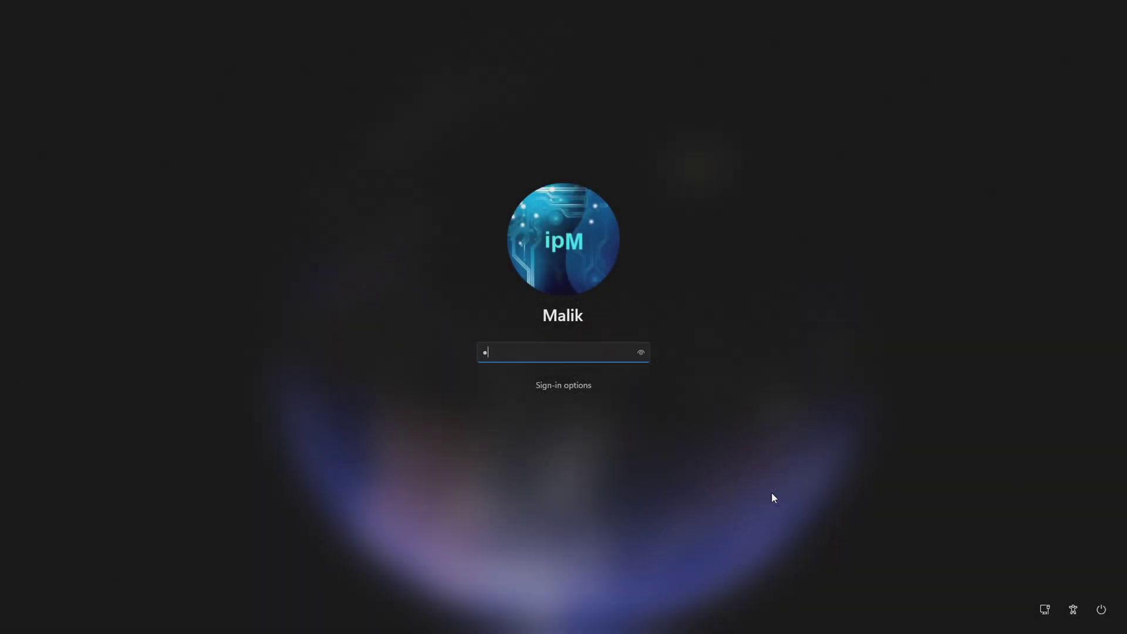
{"action": "type", "text": "234"}
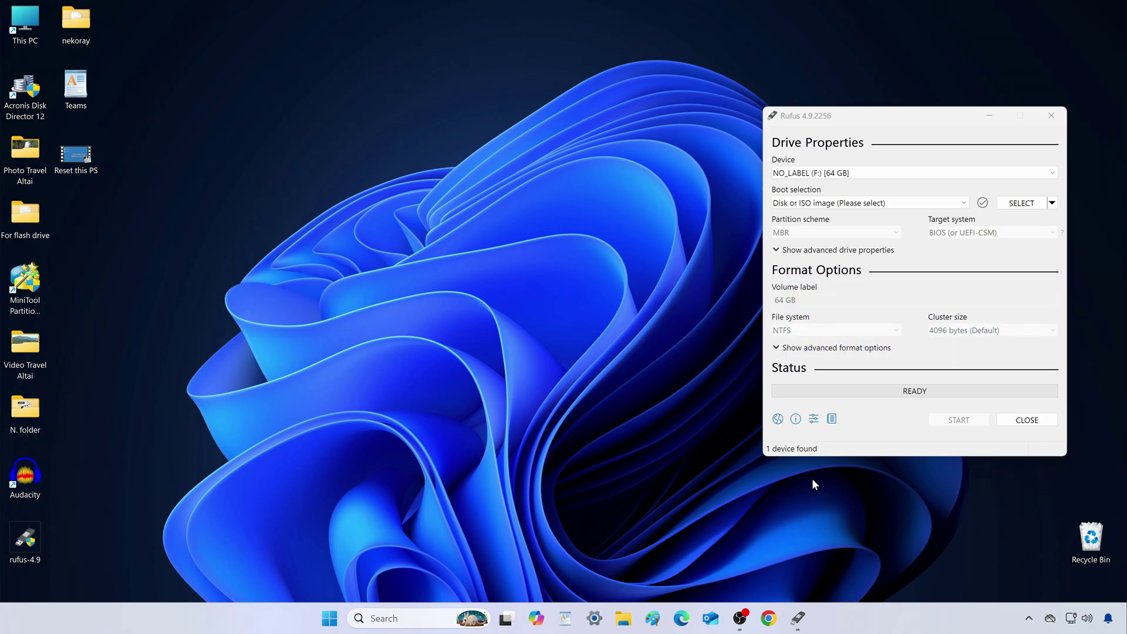
Open Screen saver settings from Personalization > Lock screen > Related settings.
{"action": "right_click", "coordinate": [450, 178]}
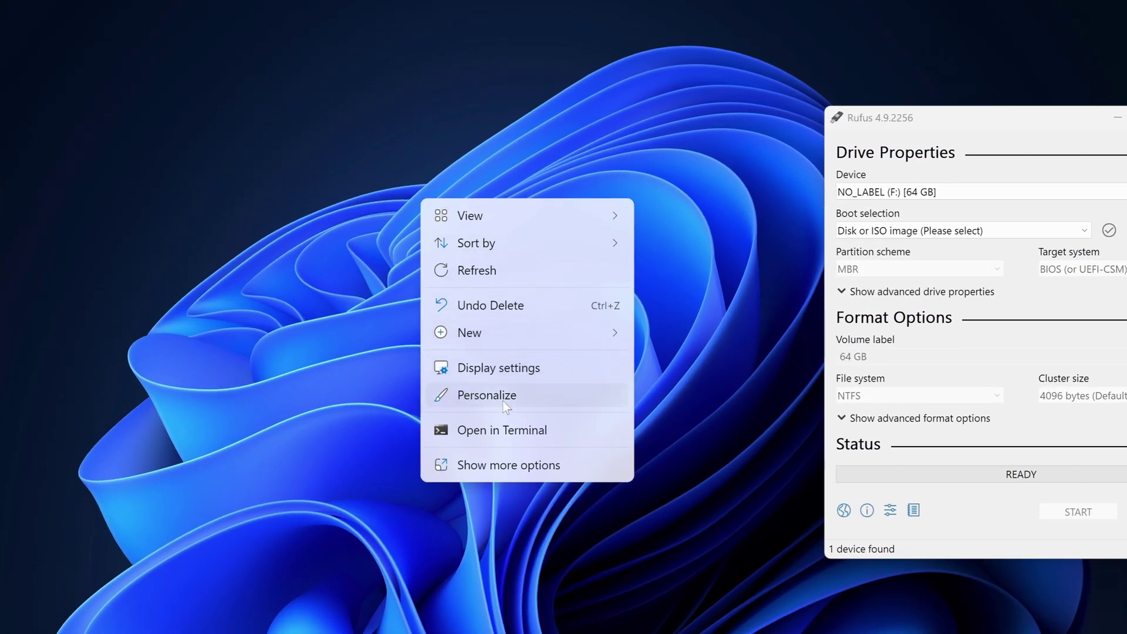
{"action": "left_click", "coordinate": [552, 396]}
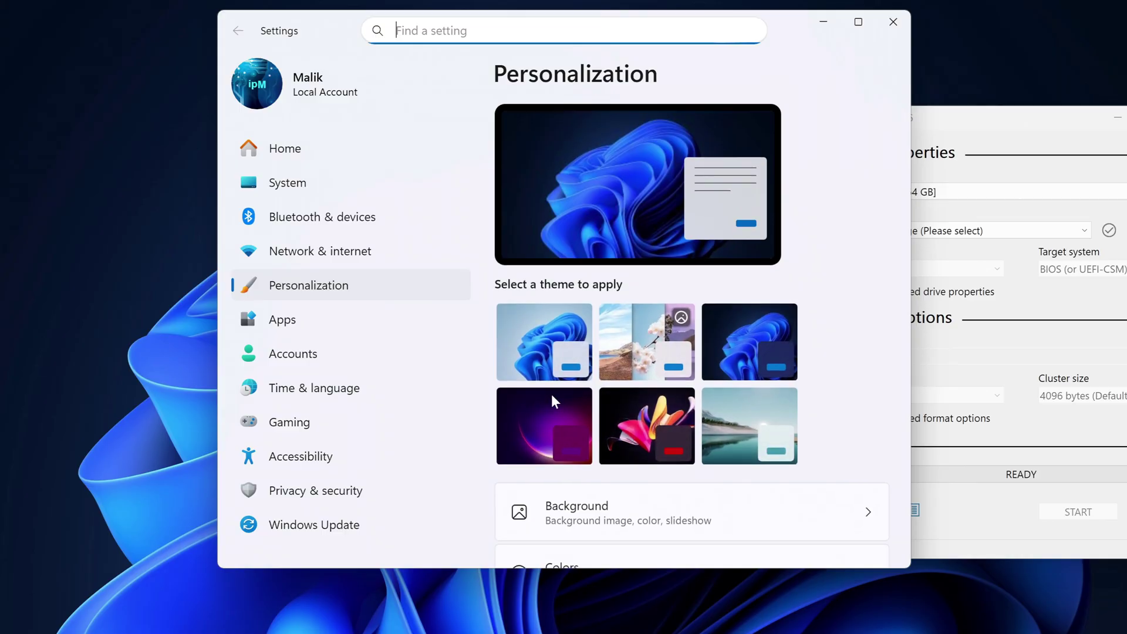
{"action": "scroll", "coordinate": [840, 196], "scroll_direction": "down", "scroll_amount": 10}
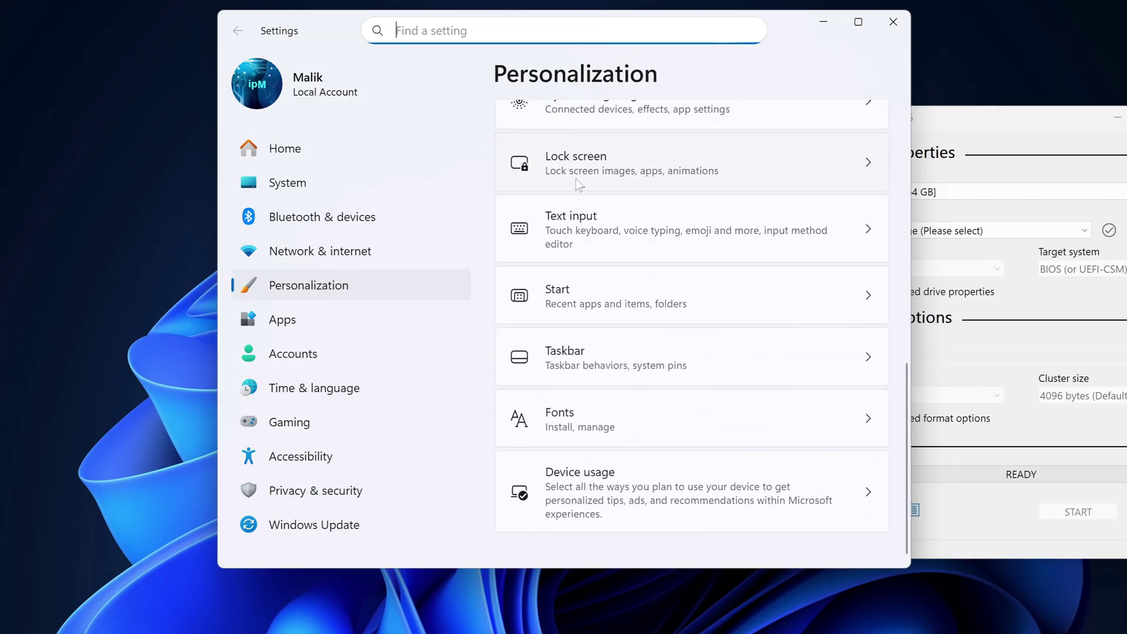
{"action": "left_click", "coordinate": [576, 179]}
{"action": "scroll", "coordinate": [845, 188], "scroll_direction": "down", "scroll_amount": 8}
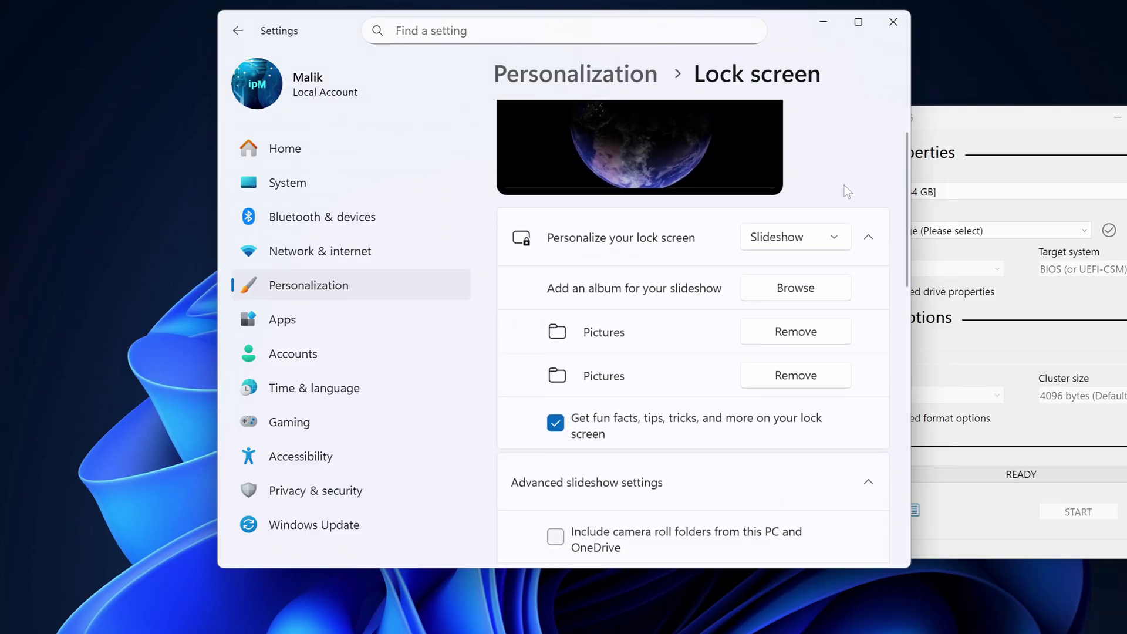
{"action": "scroll", "coordinate": [845, 191], "scroll_direction": "down", "scroll_amount": 3}
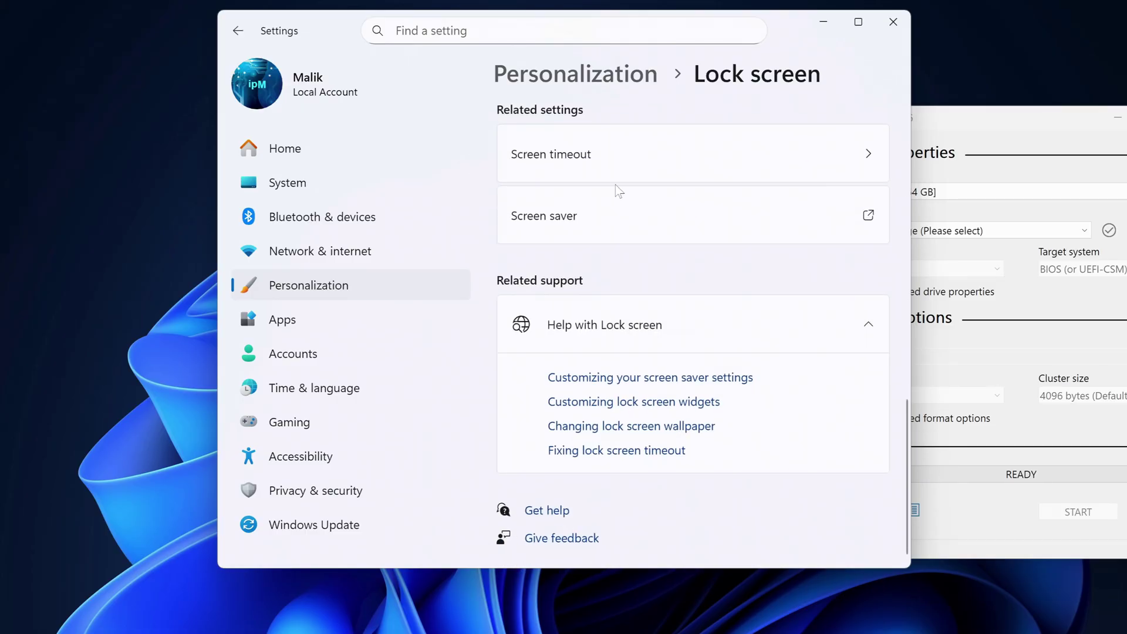
{"action": "left_click", "coordinate": [551, 227]}
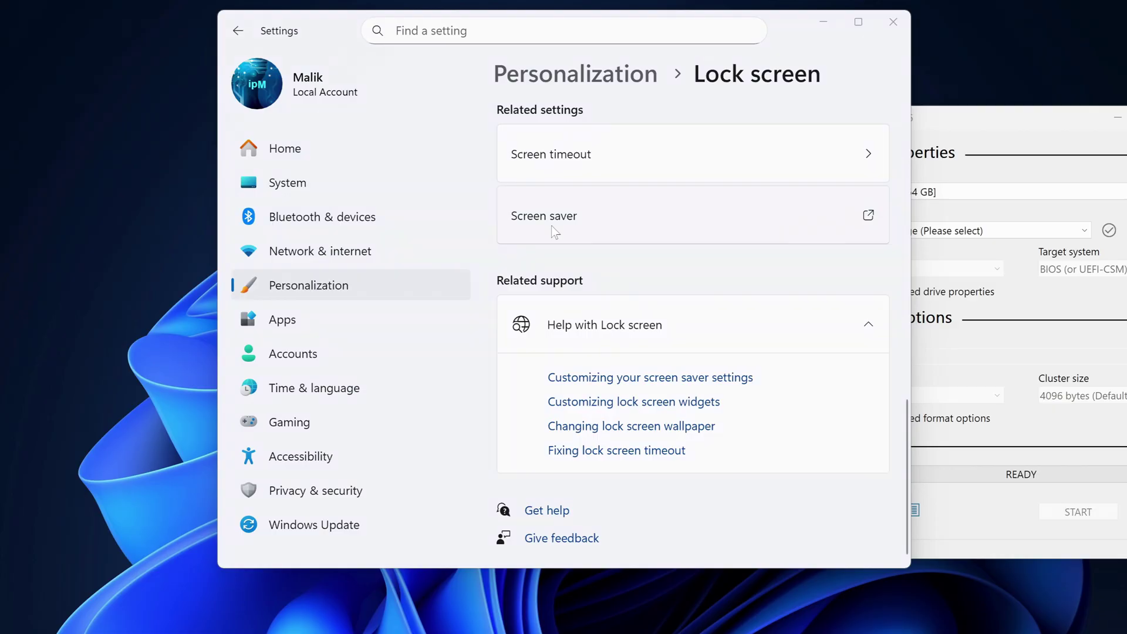
Choose the Bubbles screen saver and preview it.
{"action": "left_click_drag", "start_coordinate": [309, 35], "coordinate": [611, 35]}
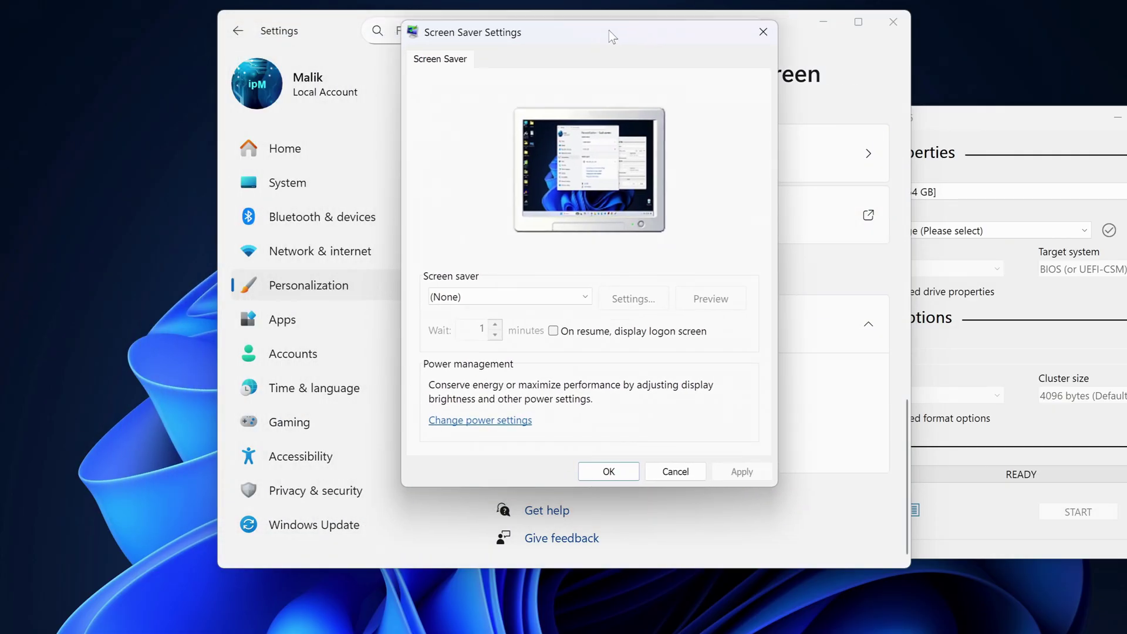
{"action": "left_click", "coordinate": [490, 297]}
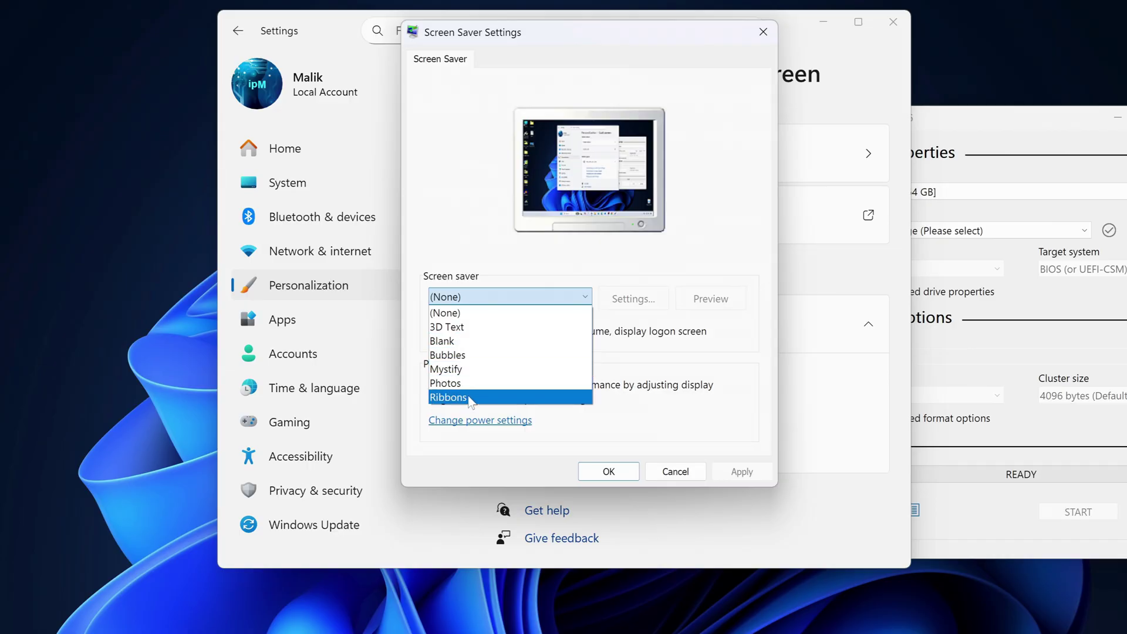
{"action": "left_click", "coordinate": [502, 355]}
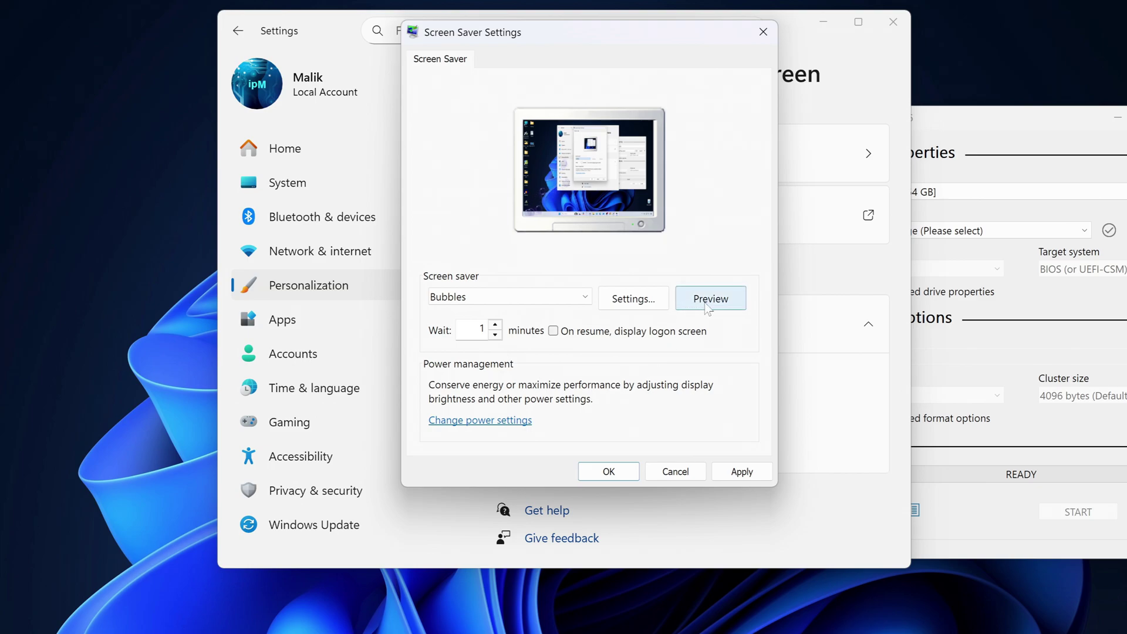
{"action": "left_click", "coordinate": [684, 299]}
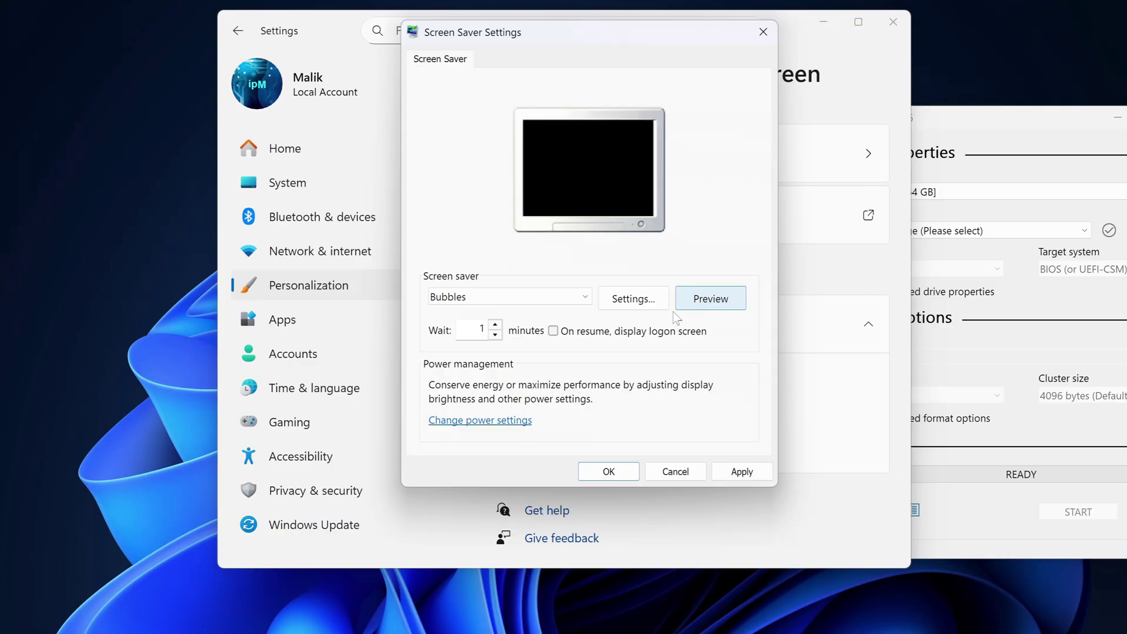
Set the wait to 1 minute, enable 'On resume, display logon screen', and apply.
{"action": "double_click", "coordinate": [495, 326]}
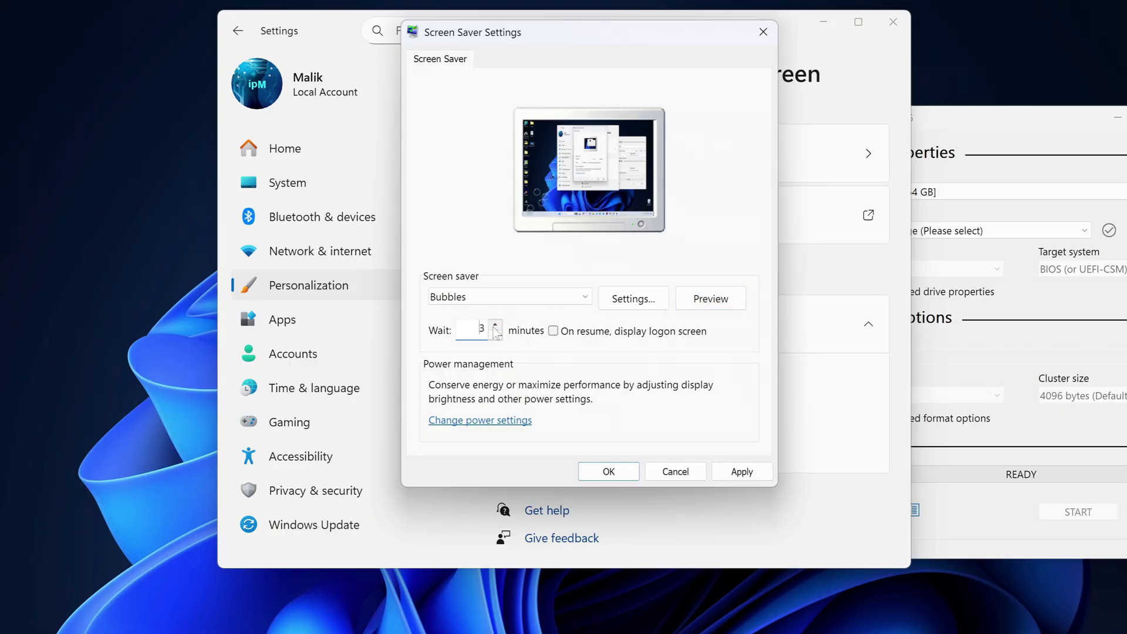
{"action": "double_click", "coordinate": [495, 326]}
{"action": "double_click", "coordinate": [495, 326]}
{"action": "left_click", "coordinate": [495, 336]}
{"action": "triple_click", "coordinate": [496, 336]}
{"action": "double_click", "coordinate": [496, 336]}
{"action": "double_click", "coordinate": [496, 336]}
{"action": "double_click", "coordinate": [496, 337]}
{"action": "left_click", "coordinate": [553, 331]}
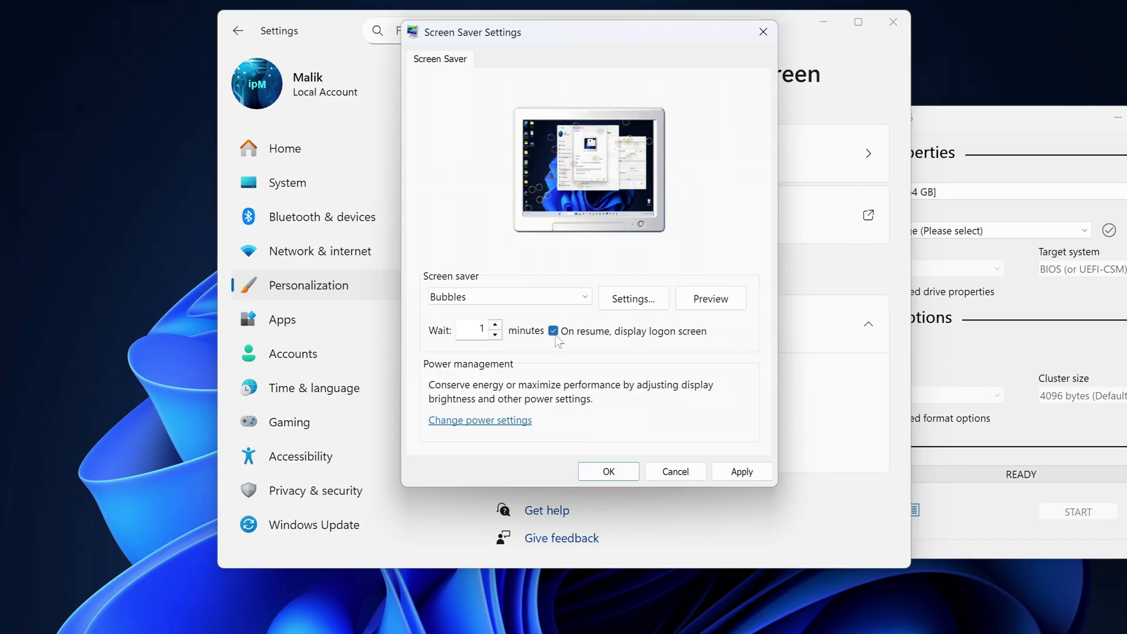
{"action": "left_click", "coordinate": [738, 474]}
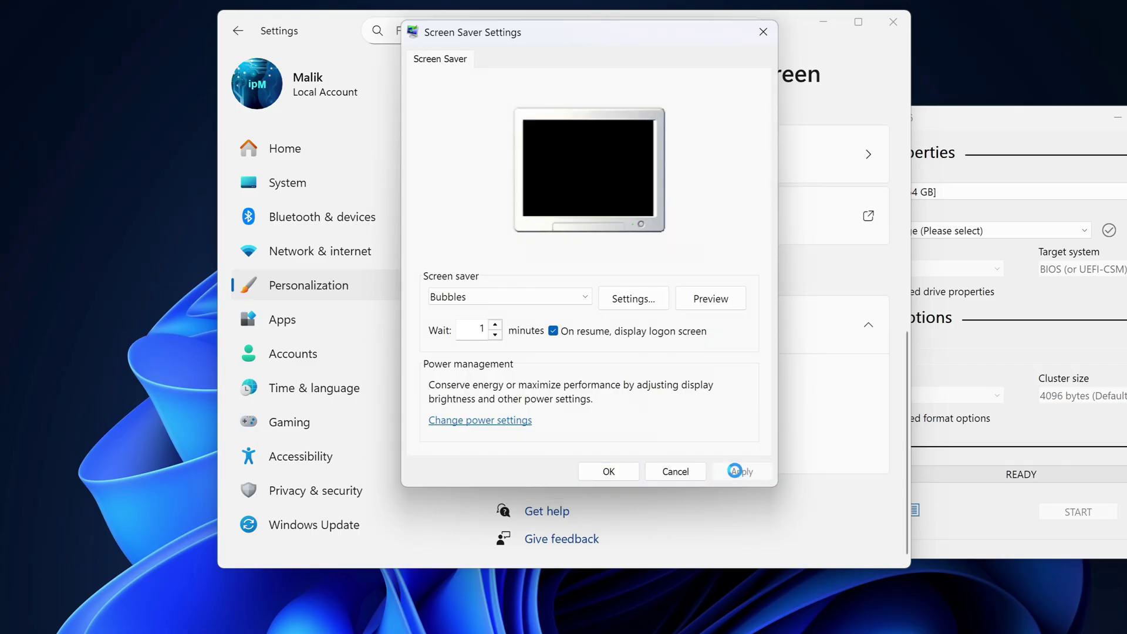
Close Screen Saver Settings and Settings, then sign back in with the PIN after the screen-saver lock.
{"action": "left_click", "coordinate": [613, 469]}
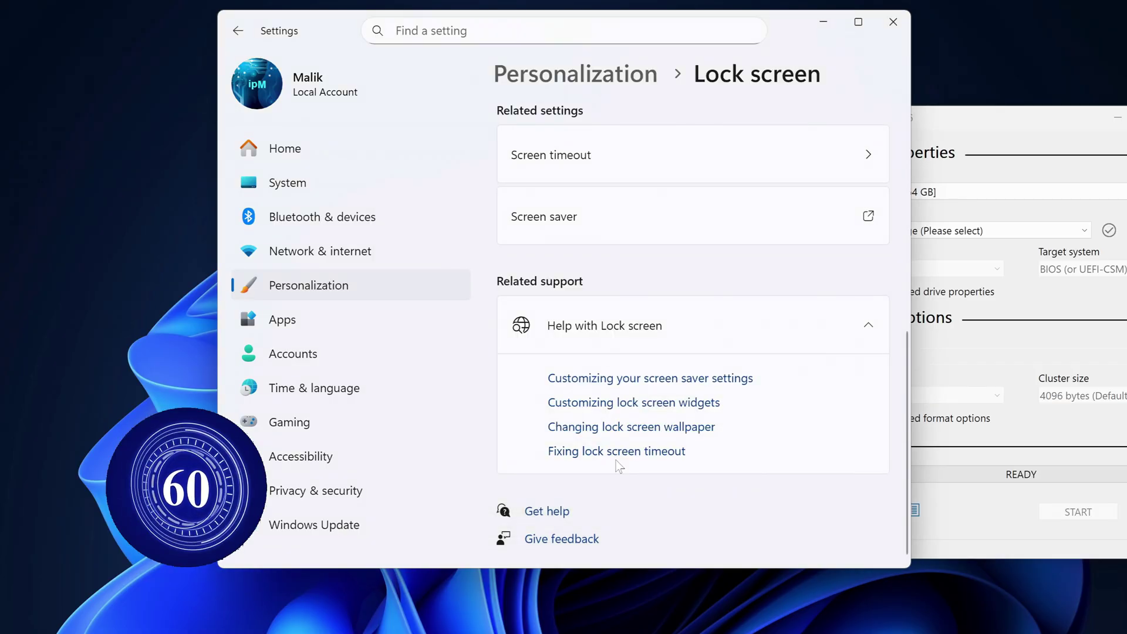
{"action": "left_click", "coordinate": [892, 22]}
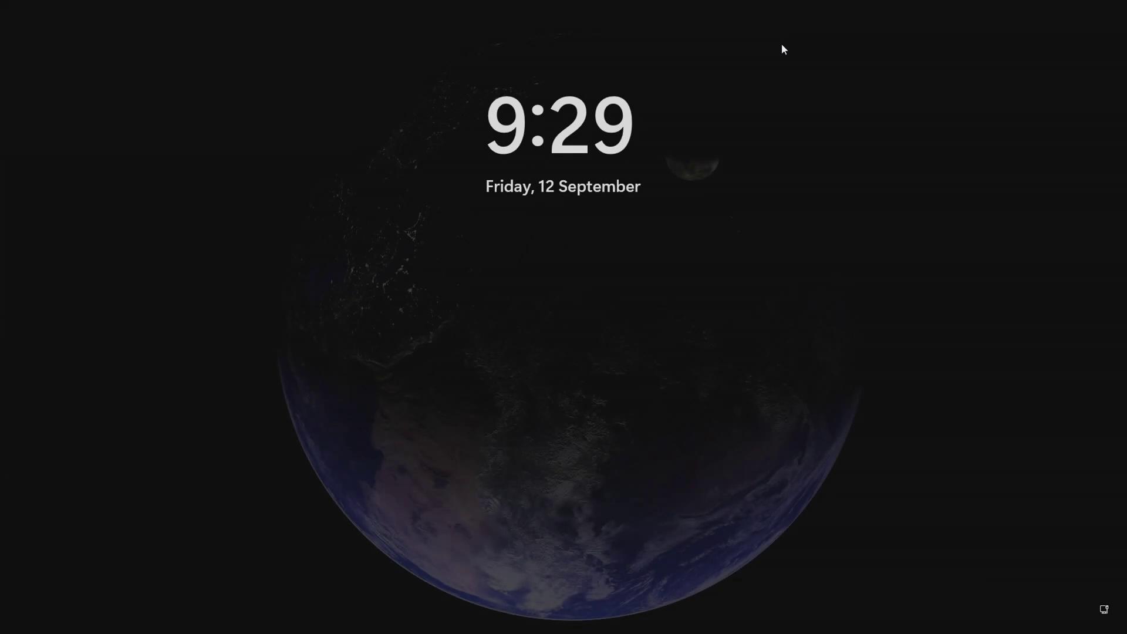
{"action": "left_click", "coordinate": [780, 43]}
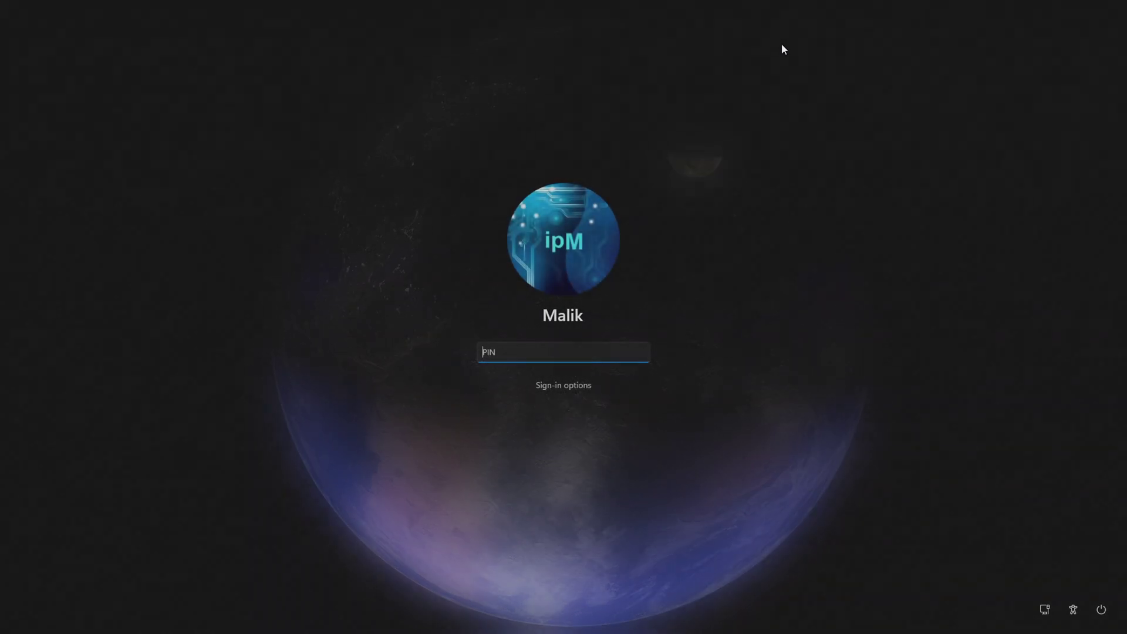
{"action": "type", "text": "****"}
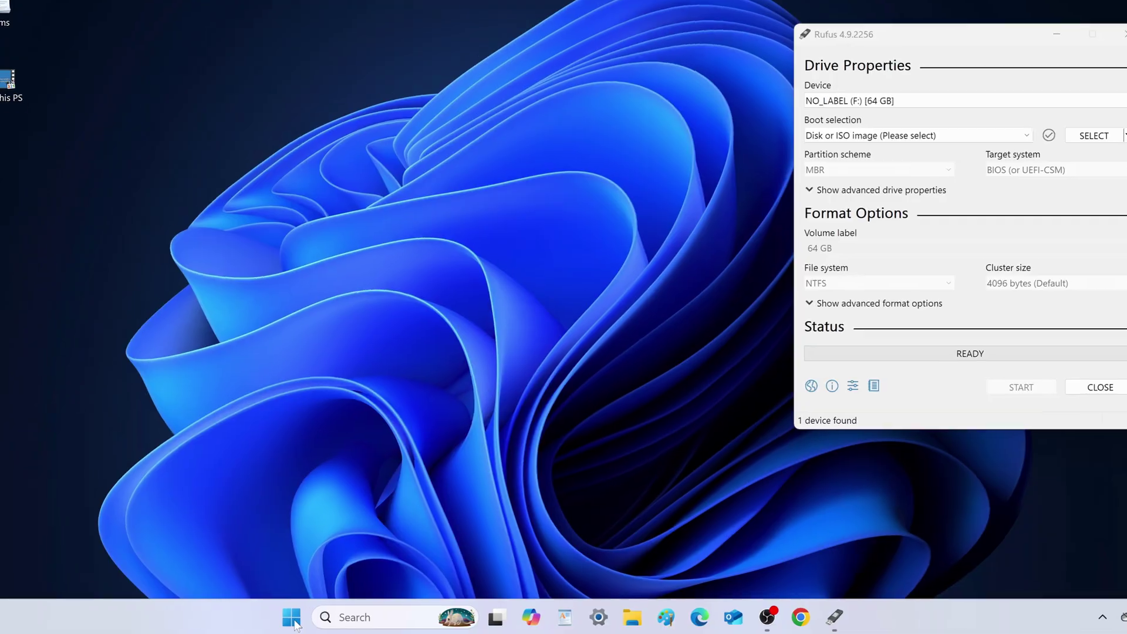
Sleep the PC via the Start right-click menu, then wake it and sign in with the PIN.
{"action": "right_click", "coordinate": [331, 619]}
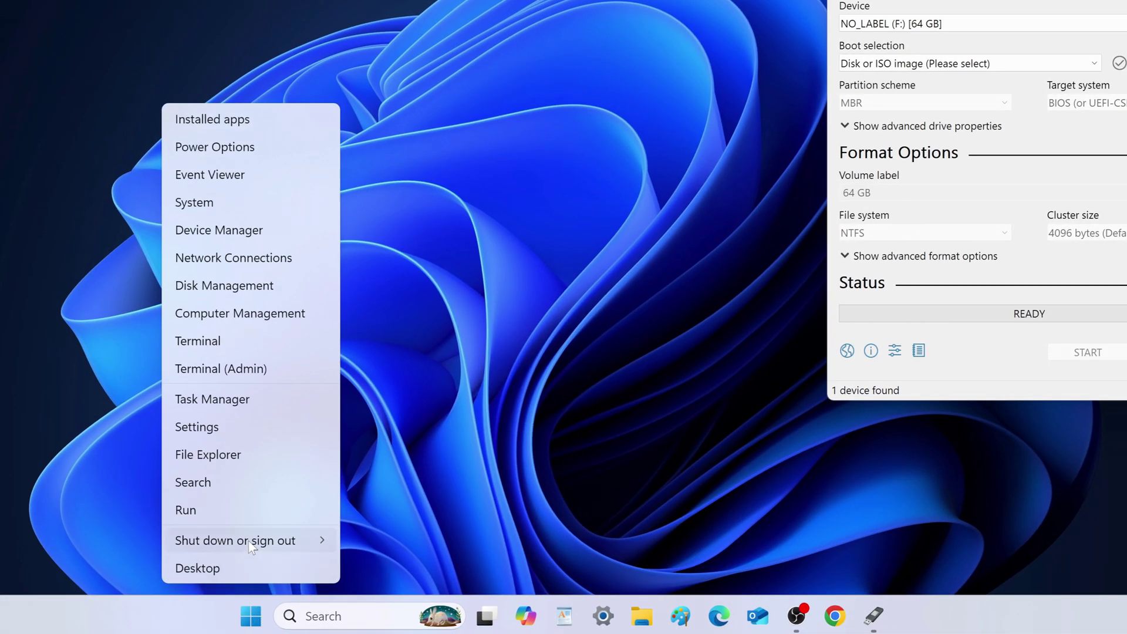
{"action": "mouse_move", "coordinate": [253, 545]}
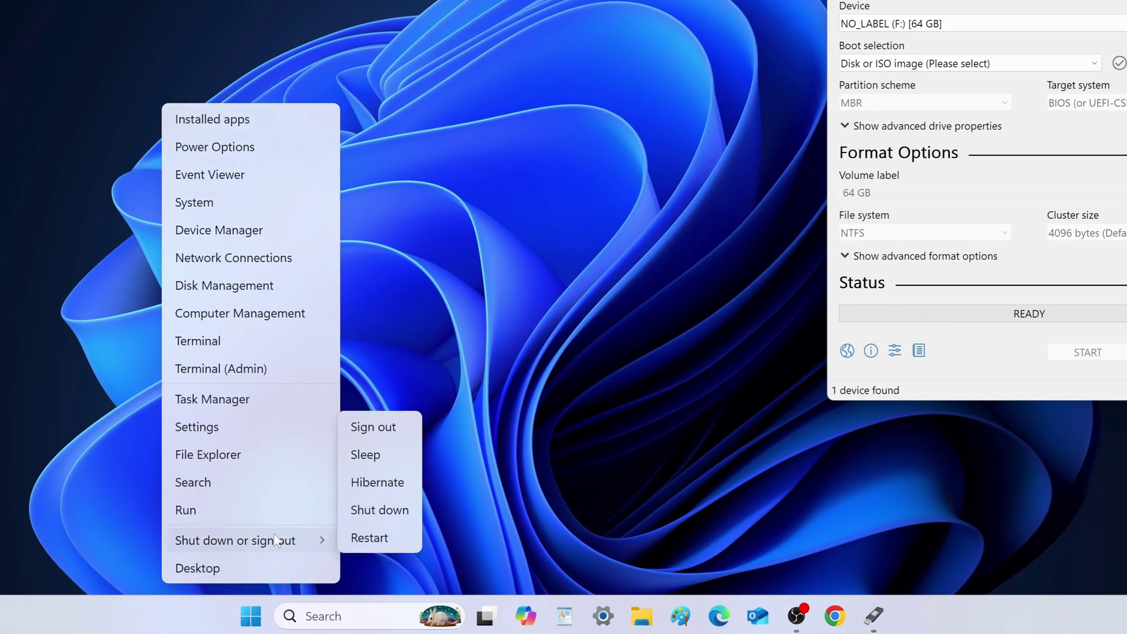
{"action": "left_click", "coordinate": [415, 458]}
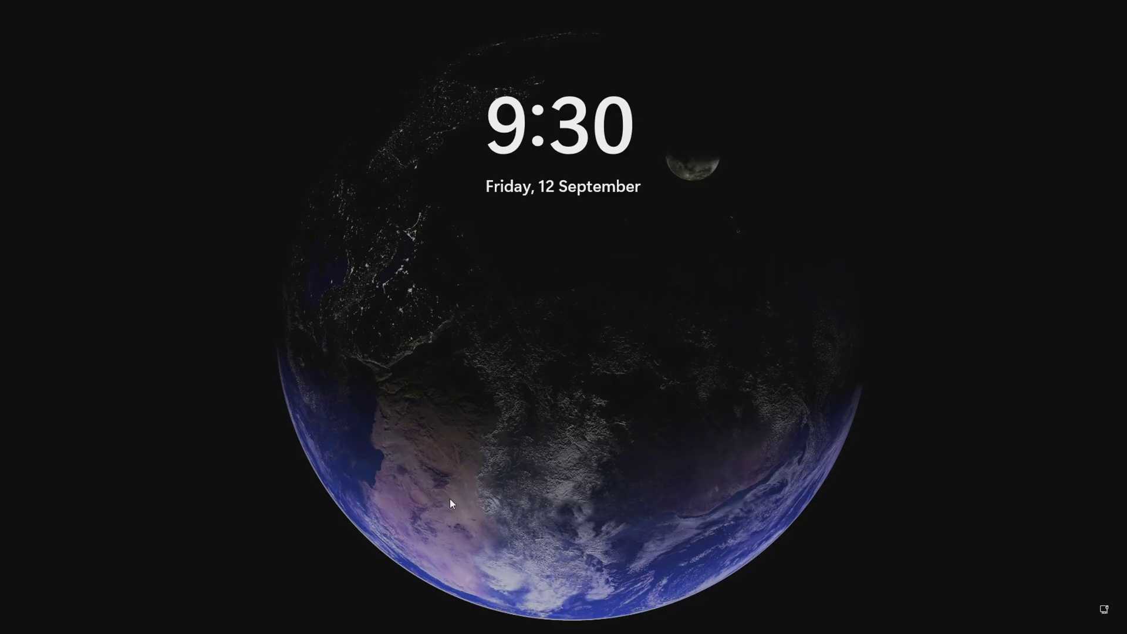
{"action": "left_click", "coordinate": [449, 499]}
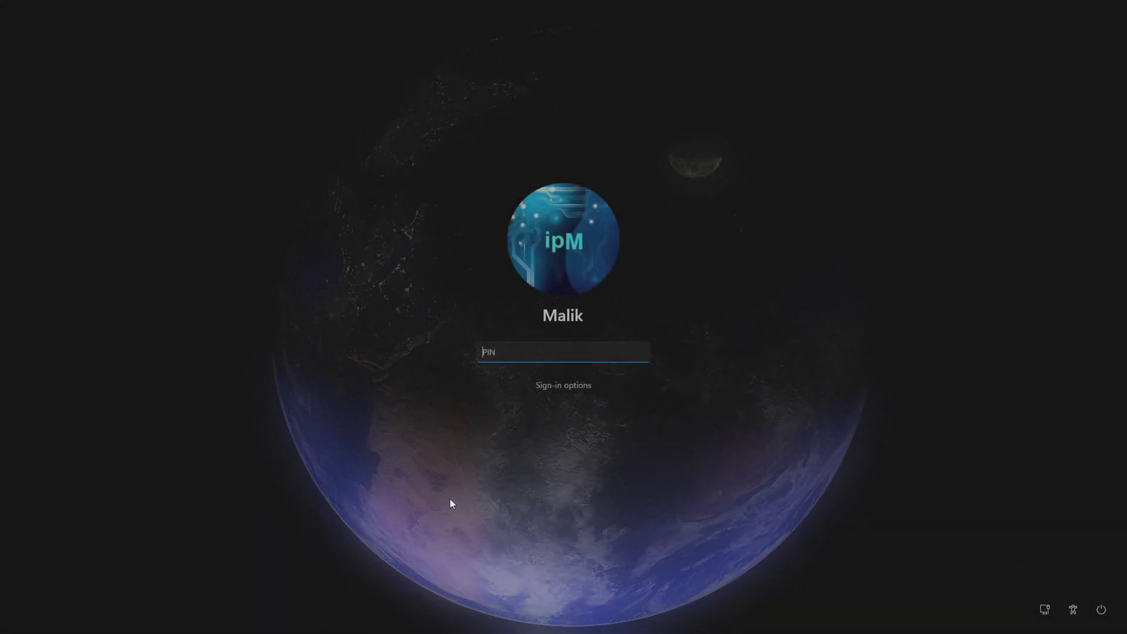
{"action": "type", "text": "••••"}
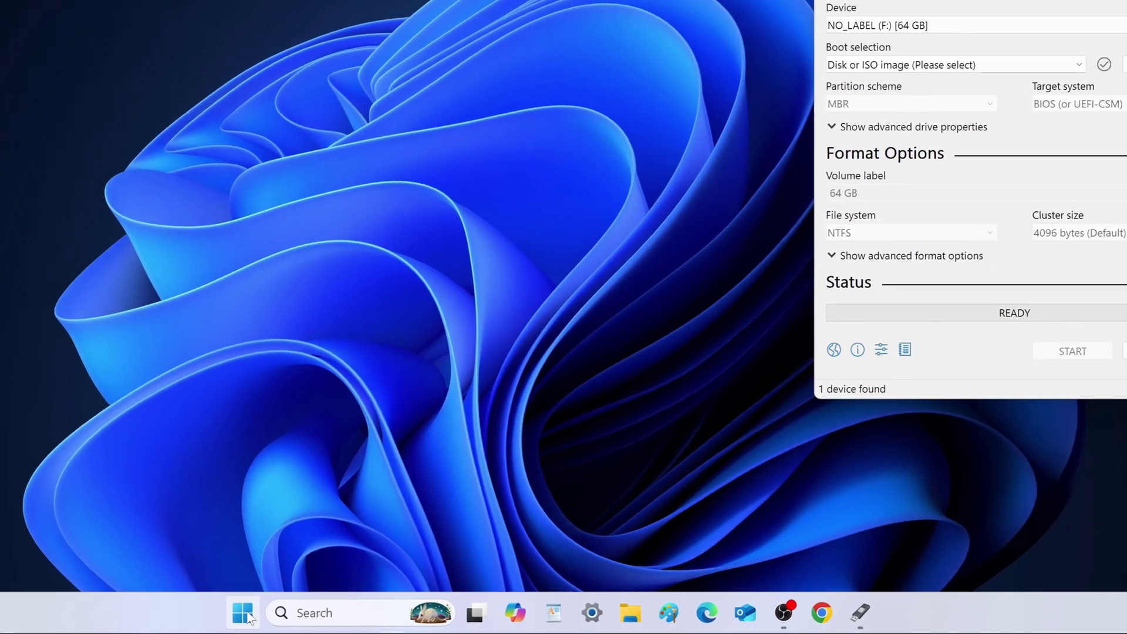
{"action": "right_click", "coordinate": [320, 617]}
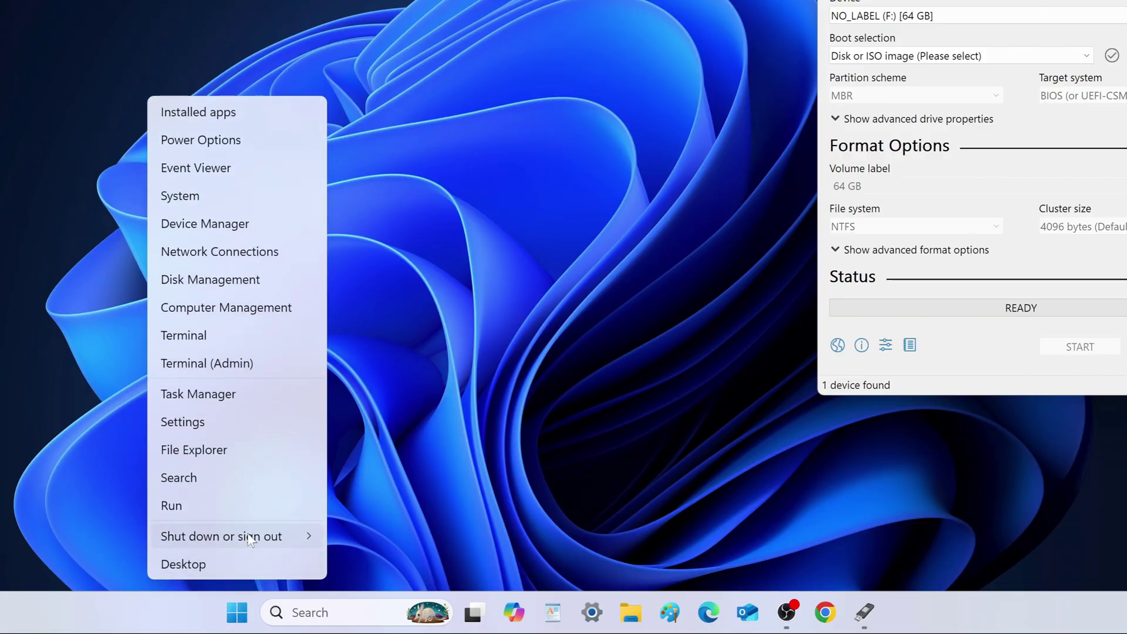
{"action": "mouse_move", "coordinate": [250, 537]}
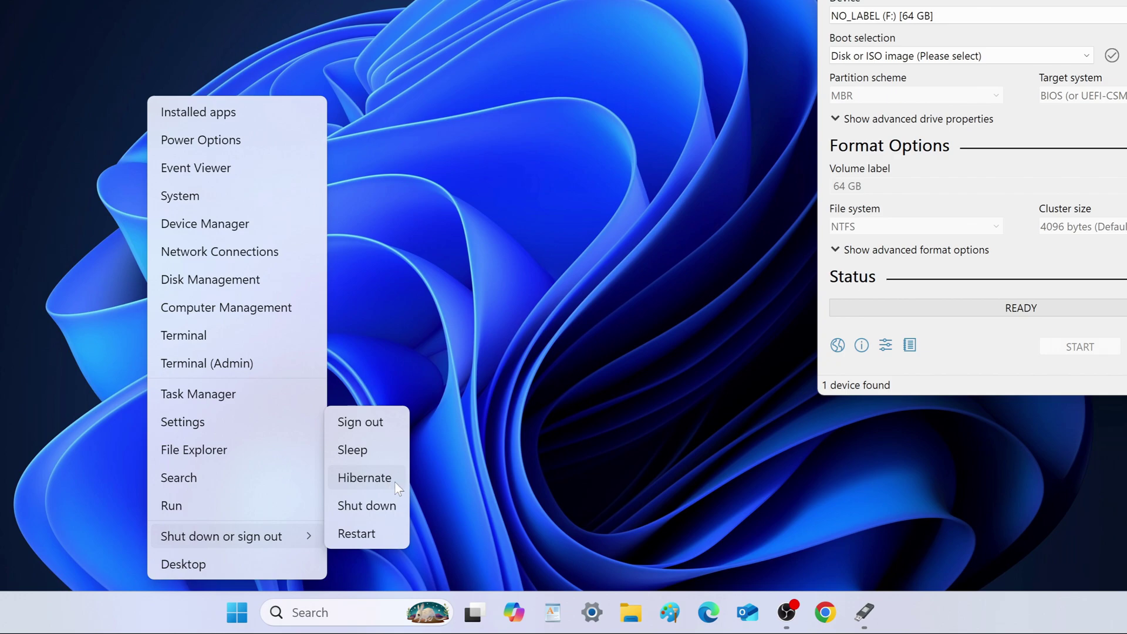
{"action": "left_click", "coordinate": [425, 477]}
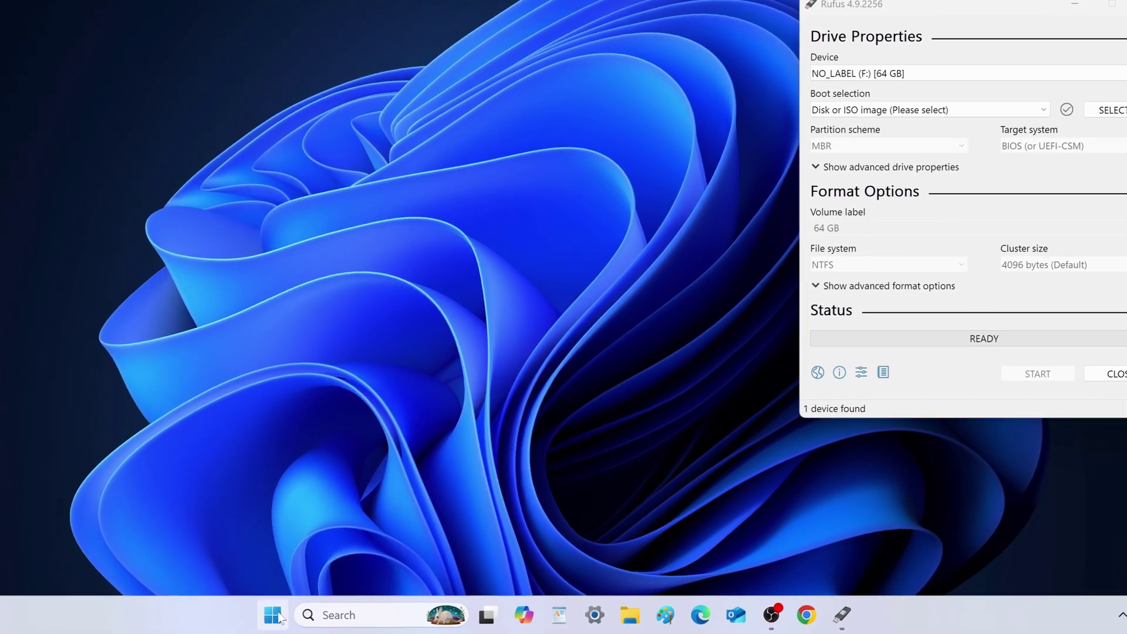
Sign out via the Start right-click menu, then sign back in with the account password.
{"action": "right_click", "coordinate": [330, 618]}
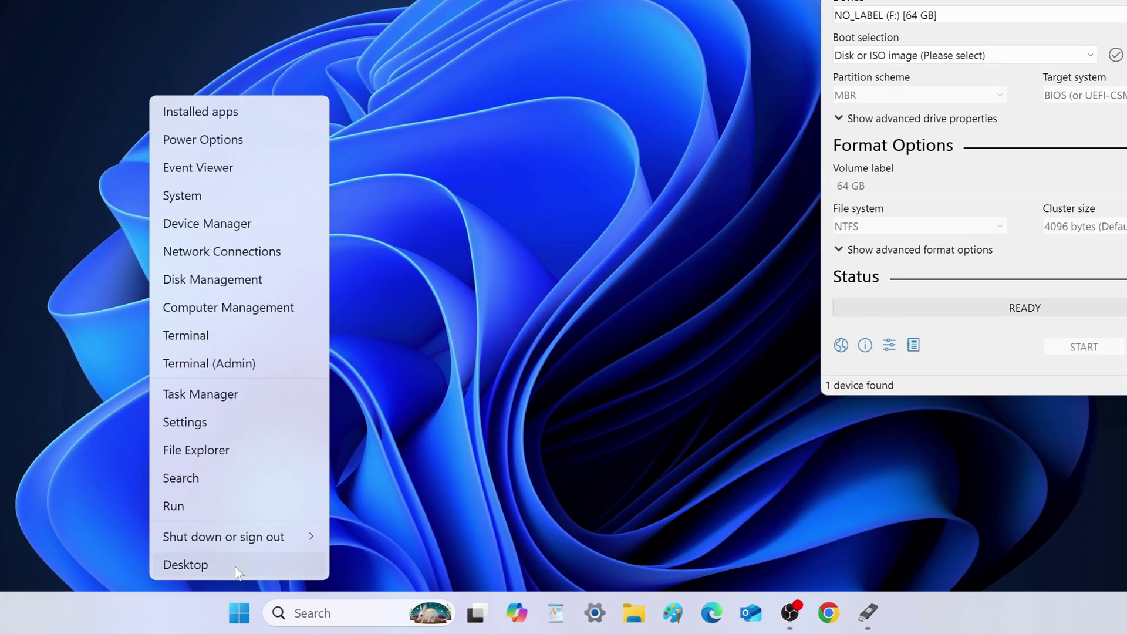
{"action": "mouse_move", "coordinate": [243, 541]}
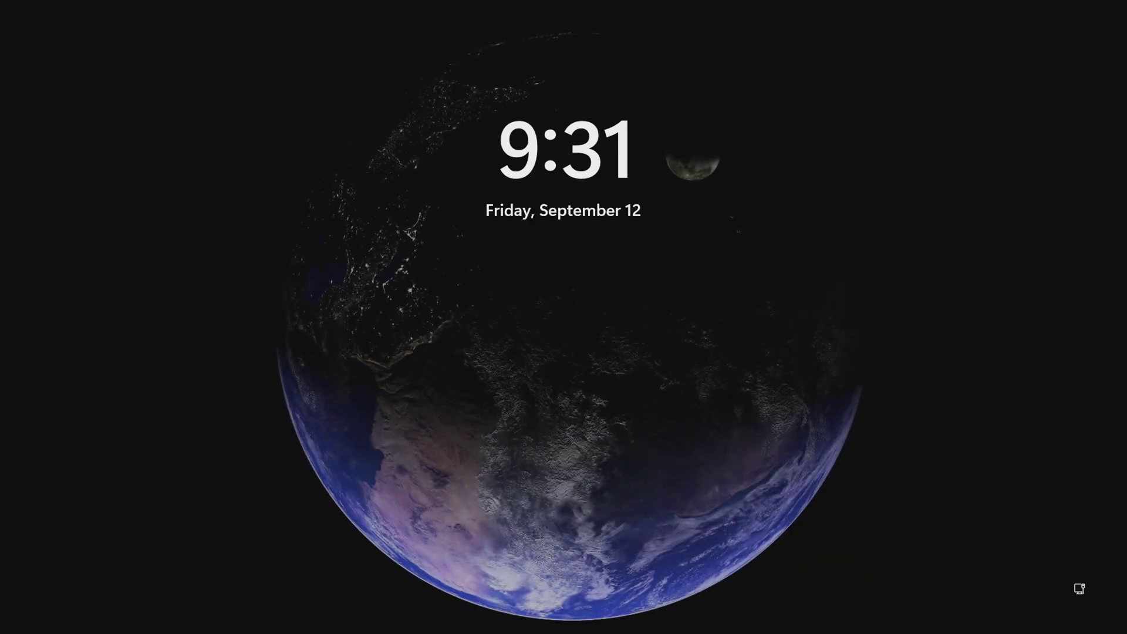
{"action": "key", "text": "space"}
{"action": "type", "text": "a"}
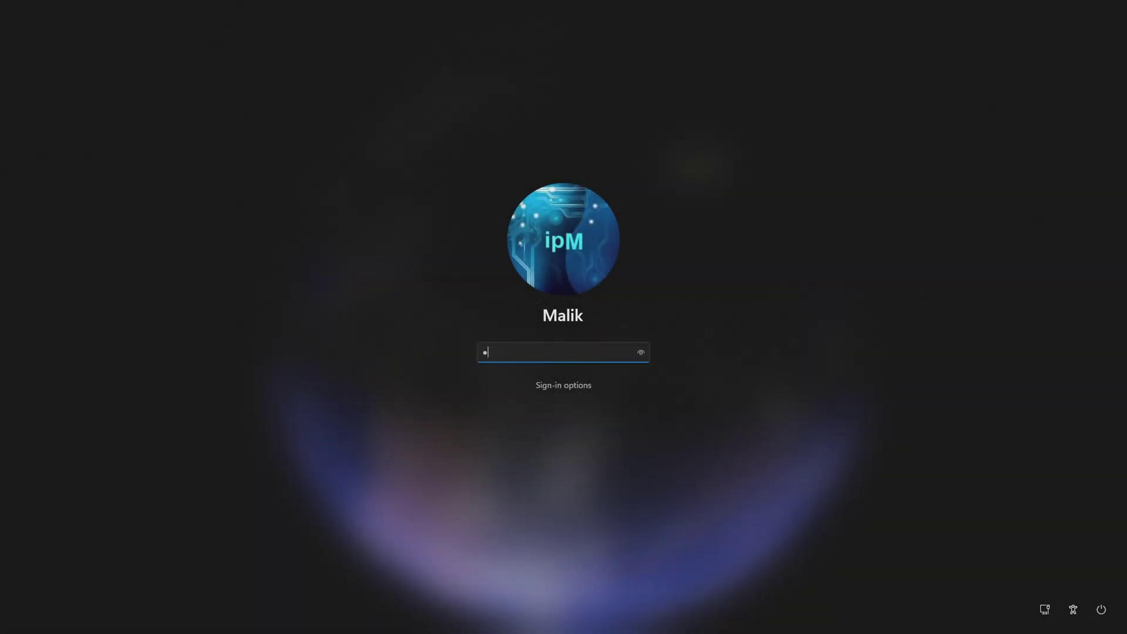
{"action": "type", "text": "aa"}
{"action": "key", "text": "Return"}
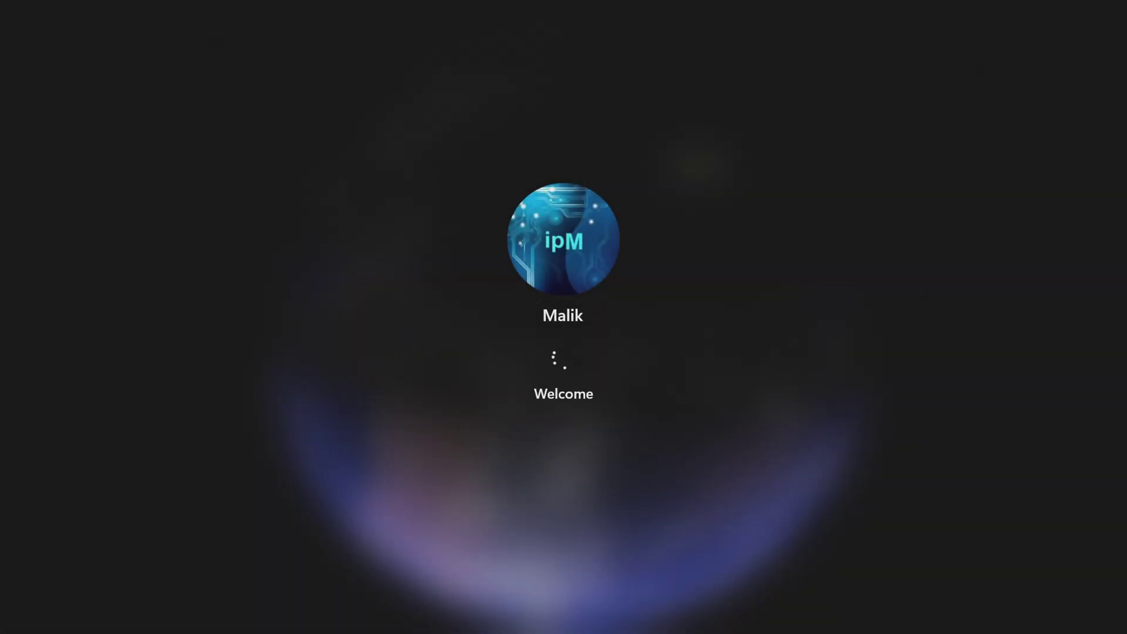